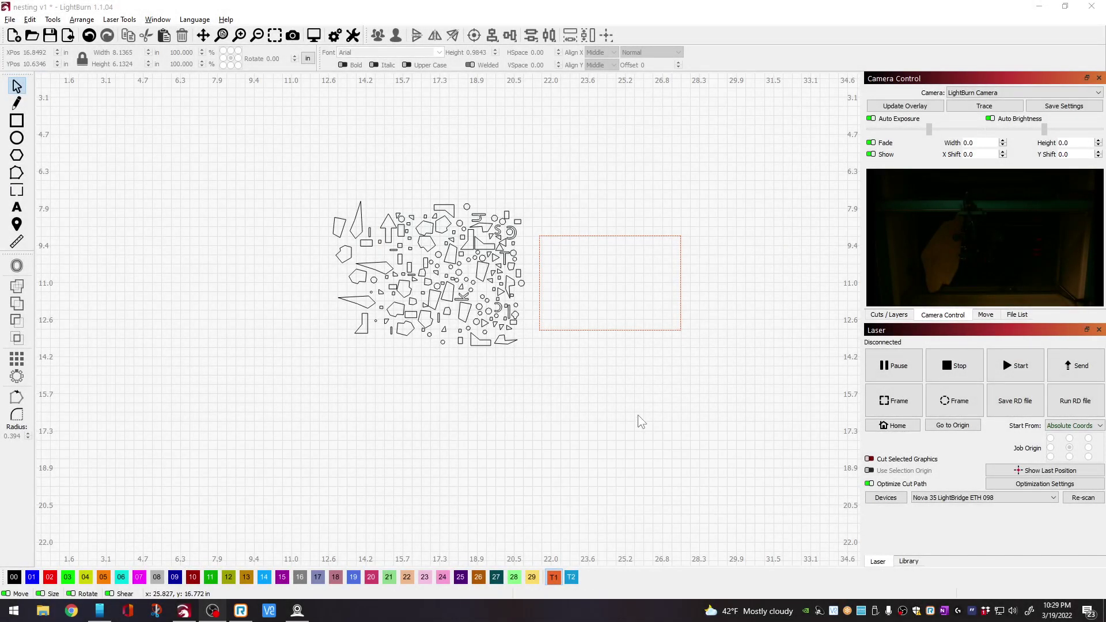
Step: Zoom to frame the canvas and marquee-select the 155 shapes with the bin rectangle
{"action": "scroll", "coordinate": [550, 314], "scroll_direction": "up", "scroll_amount": 2}
{"action": "scroll", "coordinate": [493, 324], "scroll_direction": "down", "scroll_amount": 1}
{"action": "scroll", "coordinate": [511, 345], "scroll_direction": "down", "scroll_amount": 2}
{"action": "scroll", "coordinate": [284, 229], "scroll_direction": "up", "scroll_amount": 2}
{"action": "scroll", "coordinate": [590, 202], "scroll_direction": "up", "scroll_amount": 3}
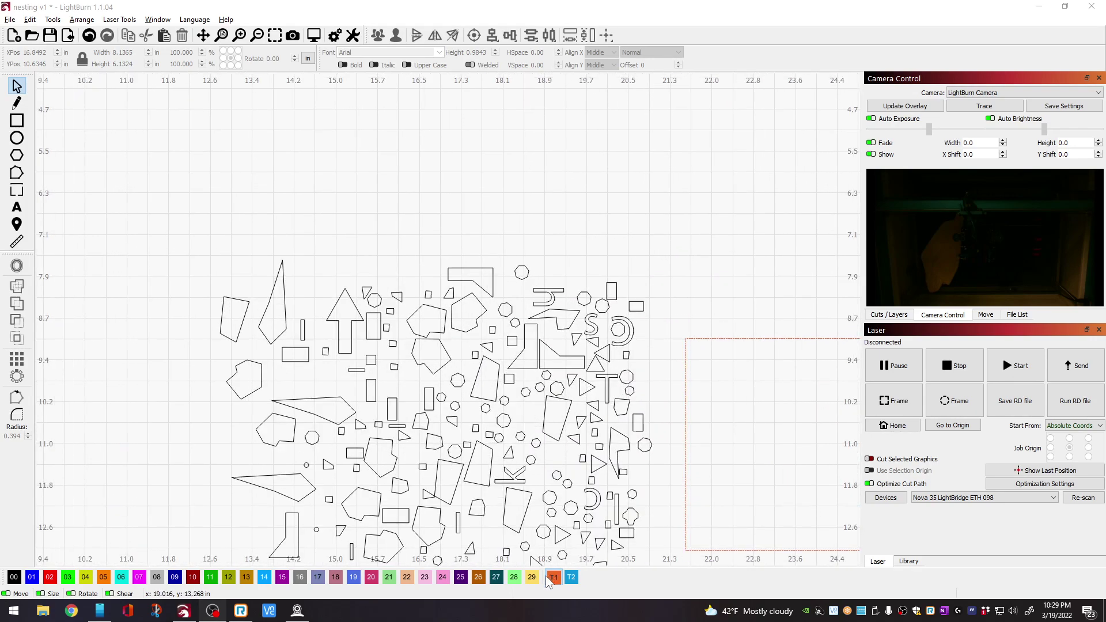
{"action": "scroll", "coordinate": [355, 386], "scroll_direction": "down", "scroll_amount": 2}
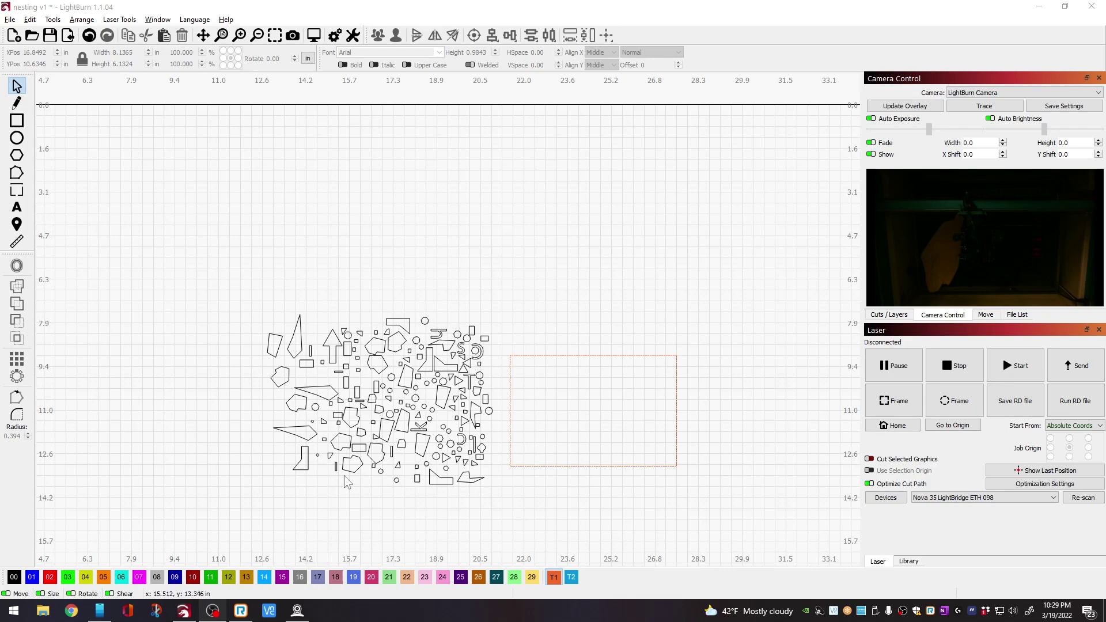
{"action": "scroll", "coordinate": [312, 501], "scroll_direction": "down", "scroll_amount": 2}
{"action": "scroll", "coordinate": [319, 512], "scroll_direction": "up", "scroll_amount": 4}
{"action": "scroll", "coordinate": [315, 478], "scroll_direction": "down", "scroll_amount": 2}
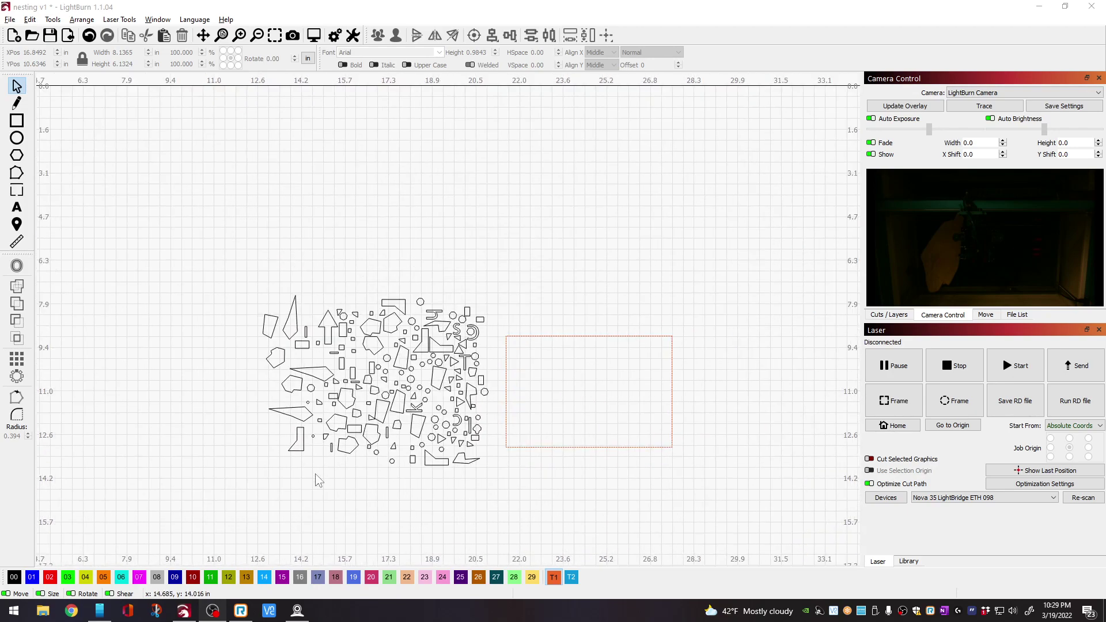
{"action": "scroll", "coordinate": [385, 519], "scroll_direction": "up", "scroll_amount": 1}
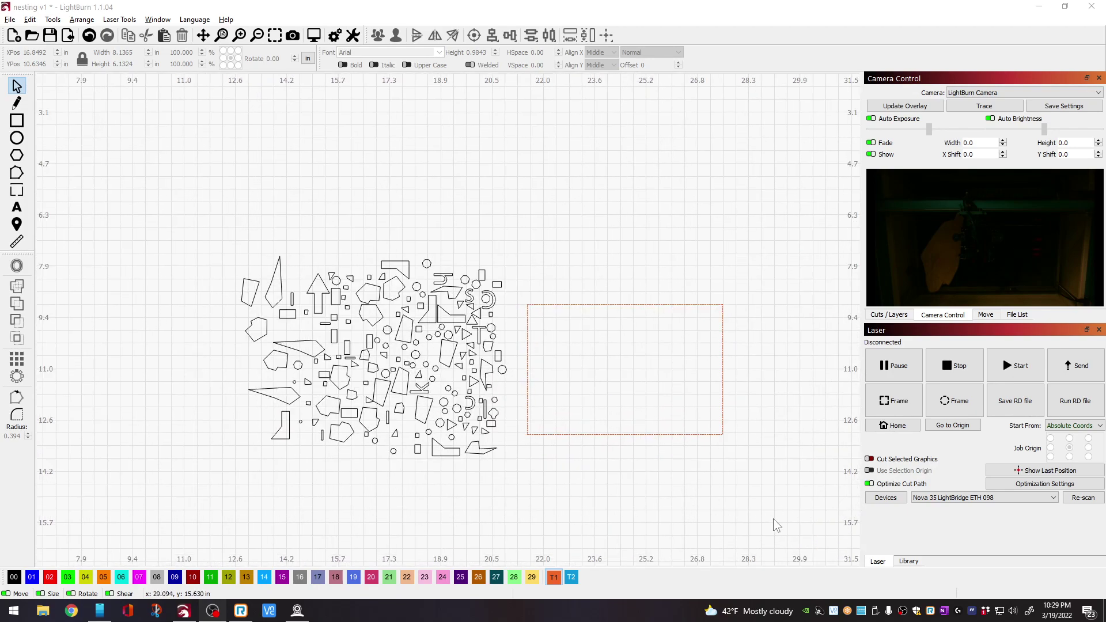
{"action": "left_click_drag", "start_coordinate": [773, 519], "coordinate": [199, 186]}
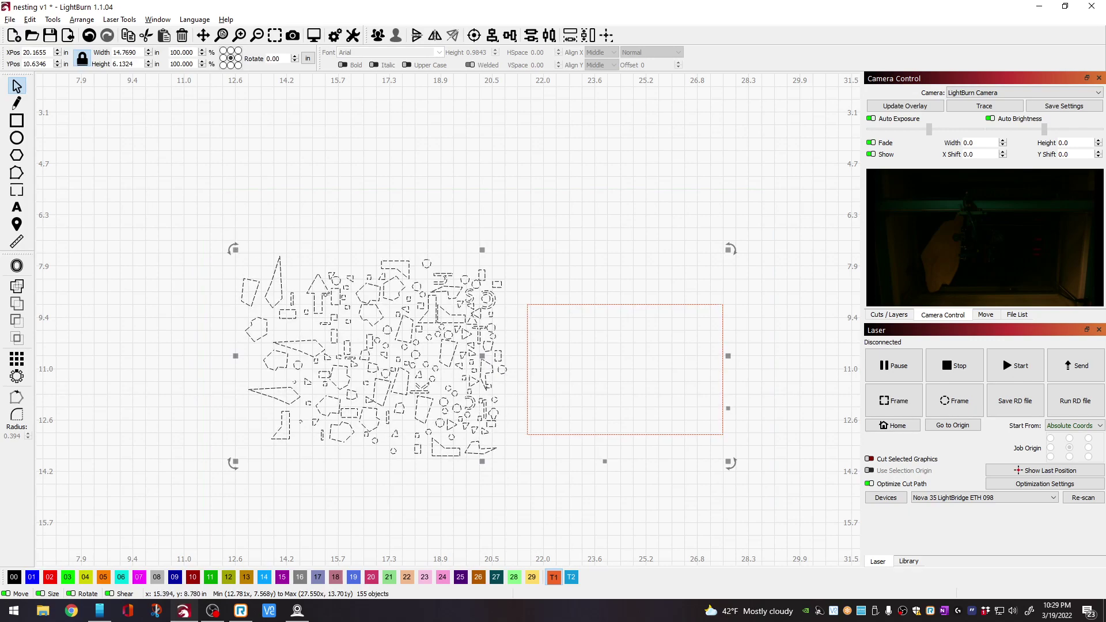
{"action": "left_click", "coordinate": [81, 23]}
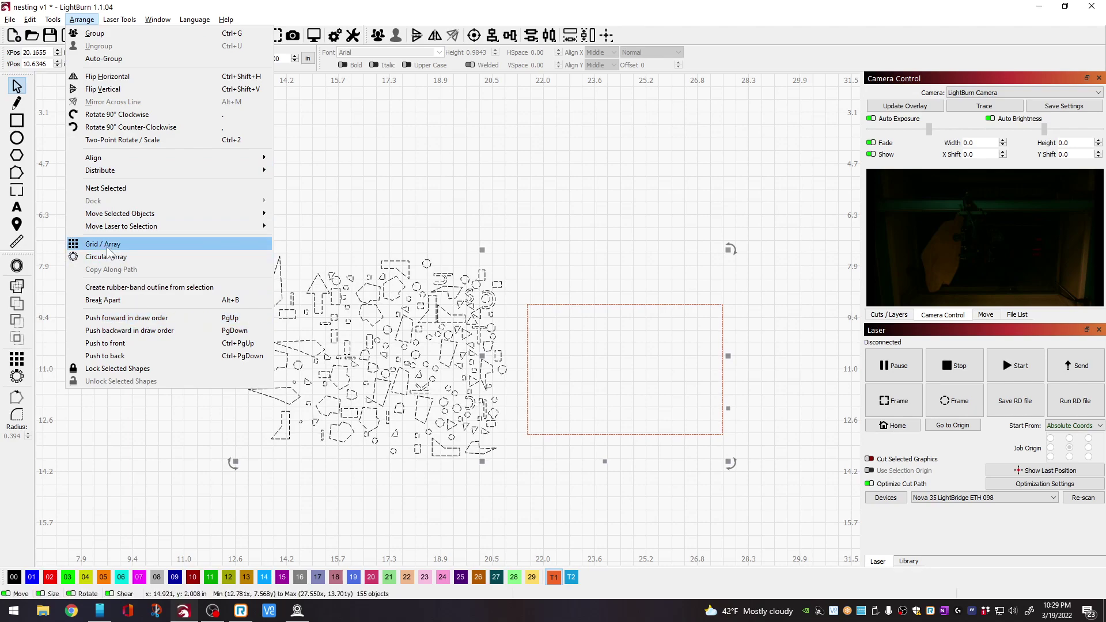
{"action": "left_click", "coordinate": [514, 156]}
Step: Reselect all shapes and the bin rectangle, then run Arrange > Nest Selected
{"action": "left_click_drag", "start_coordinate": [767, 487], "coordinate": [209, 174]}
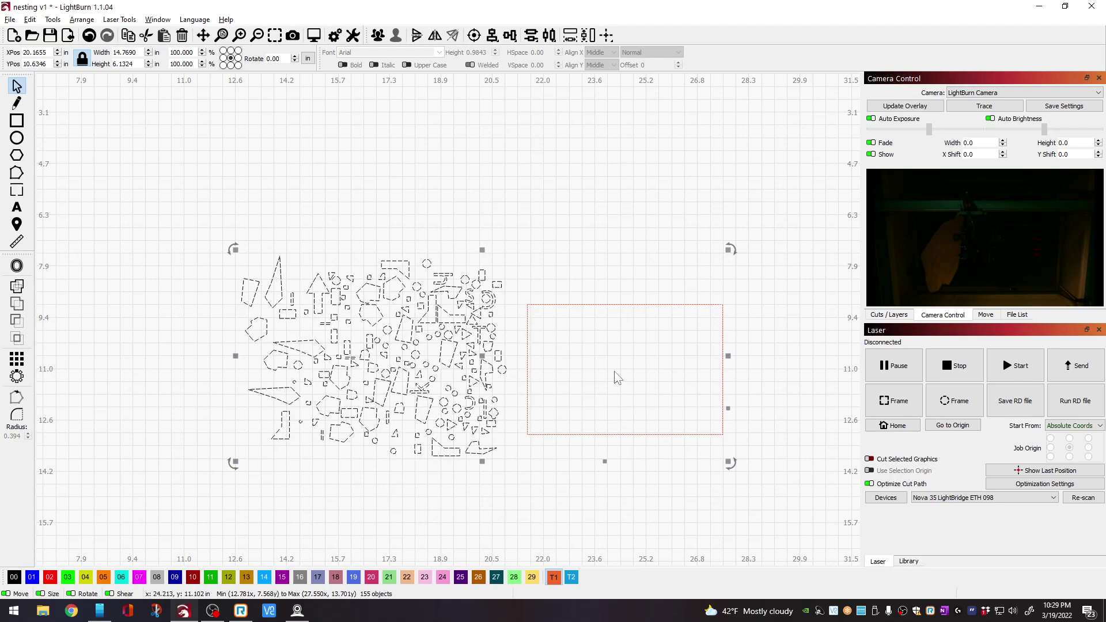
{"action": "left_click", "coordinate": [81, 20]}
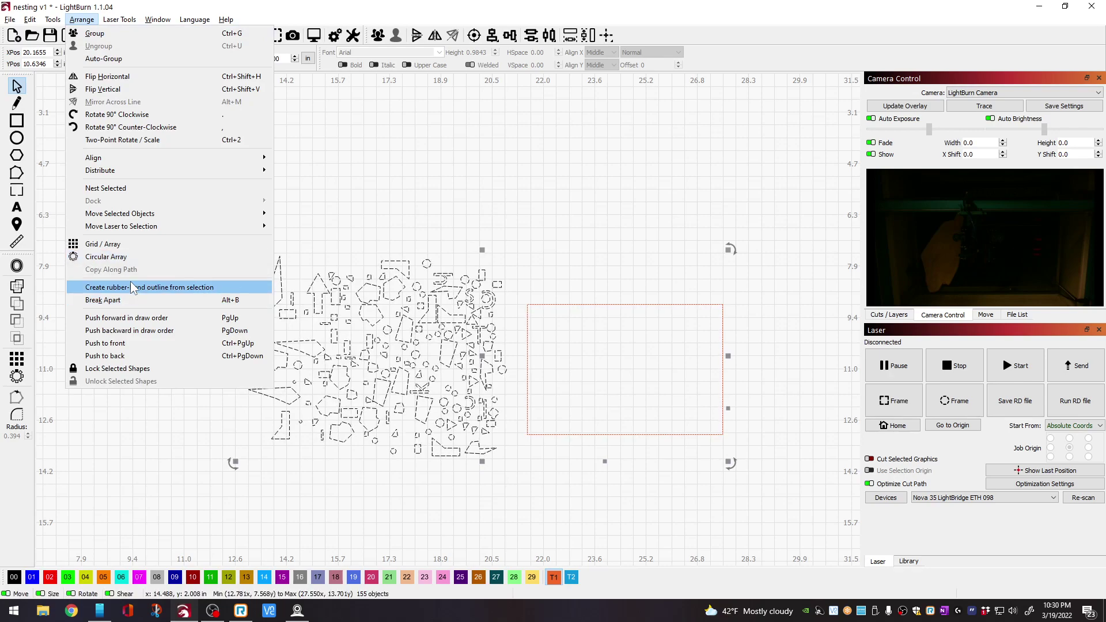
{"action": "left_click", "coordinate": [107, 189]}
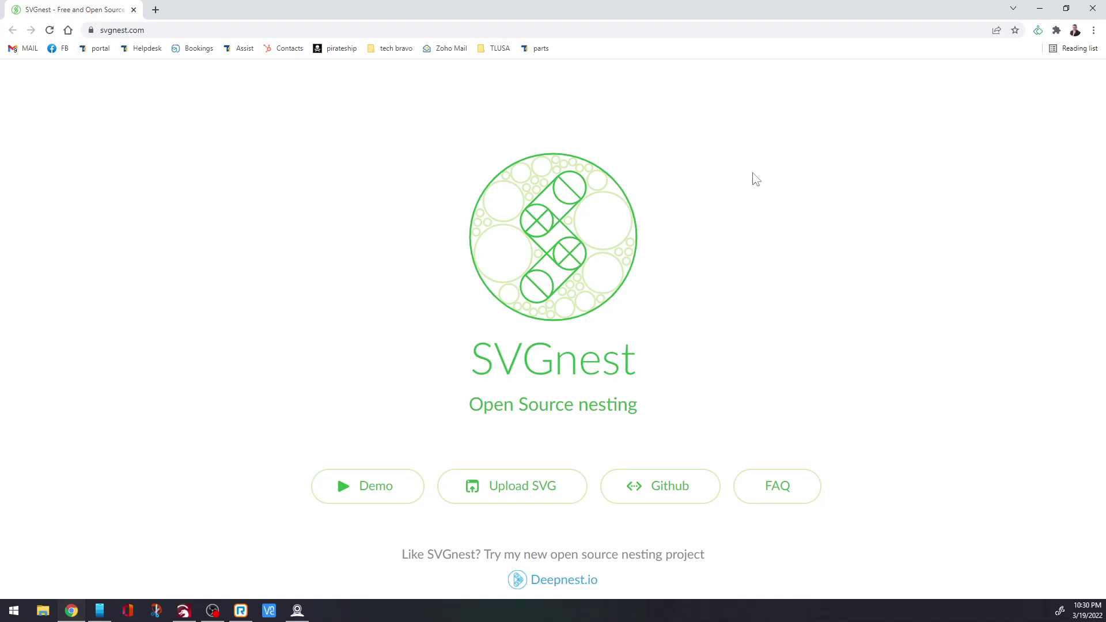
Step: Upload LightBurnNest.svg to SVGnest by pasting its copied path as the file name
{"action": "left_click", "coordinate": [509, 493]}
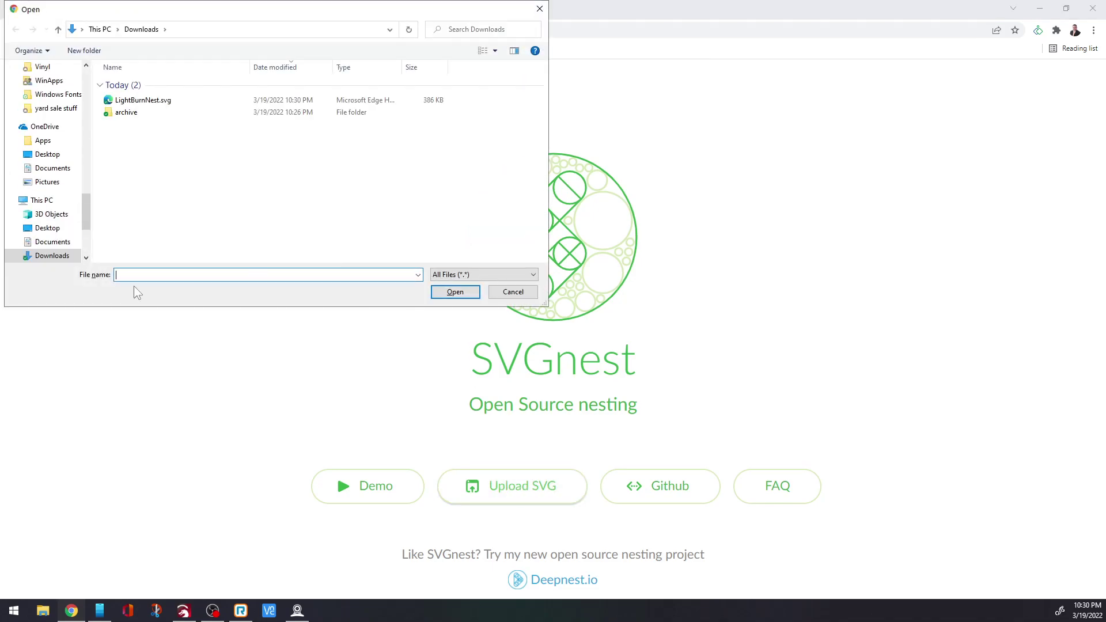
{"action": "right_click", "coordinate": [136, 280]}
{"action": "left_click", "coordinate": [178, 322]}
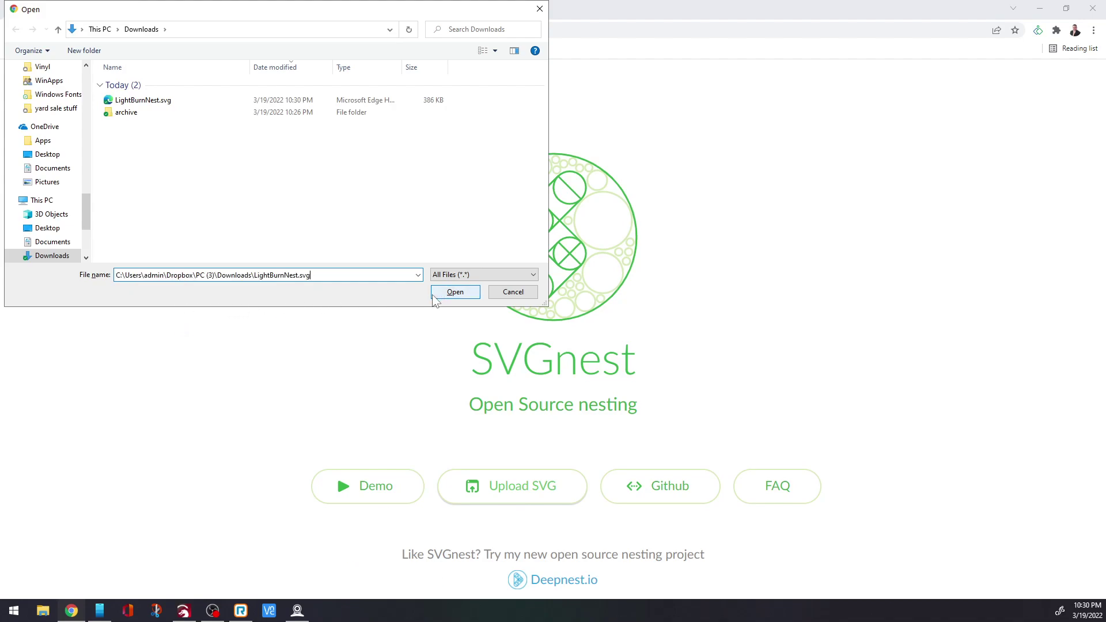
{"action": "left_click", "coordinate": [452, 292]}
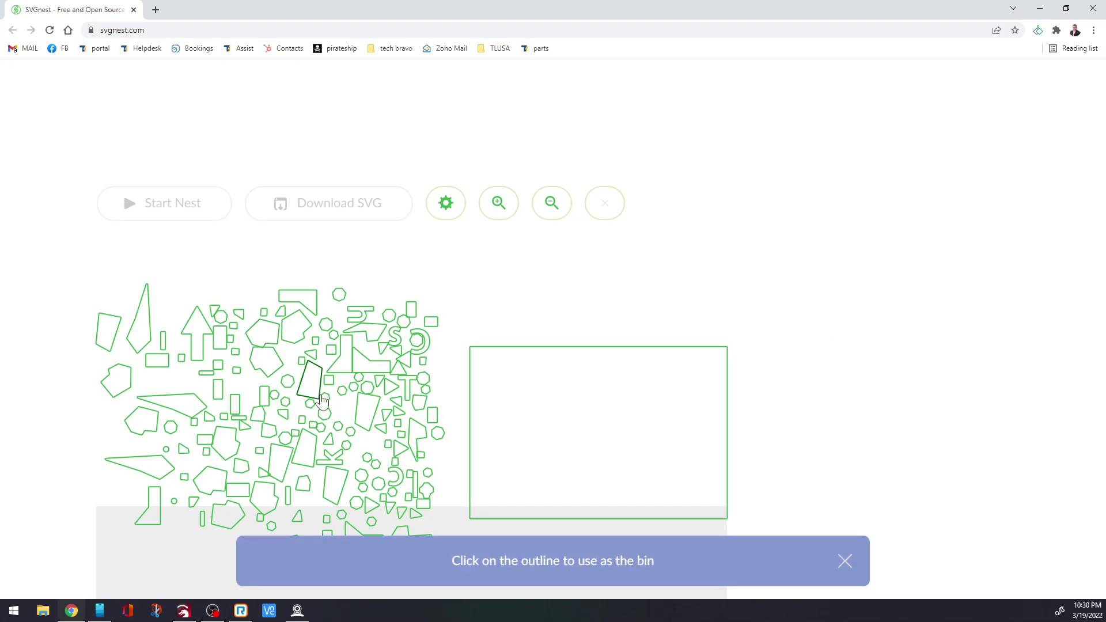
Step: Make the rectangle outline the bin and start nesting the shapes into it
{"action": "left_click", "coordinate": [646, 348]}
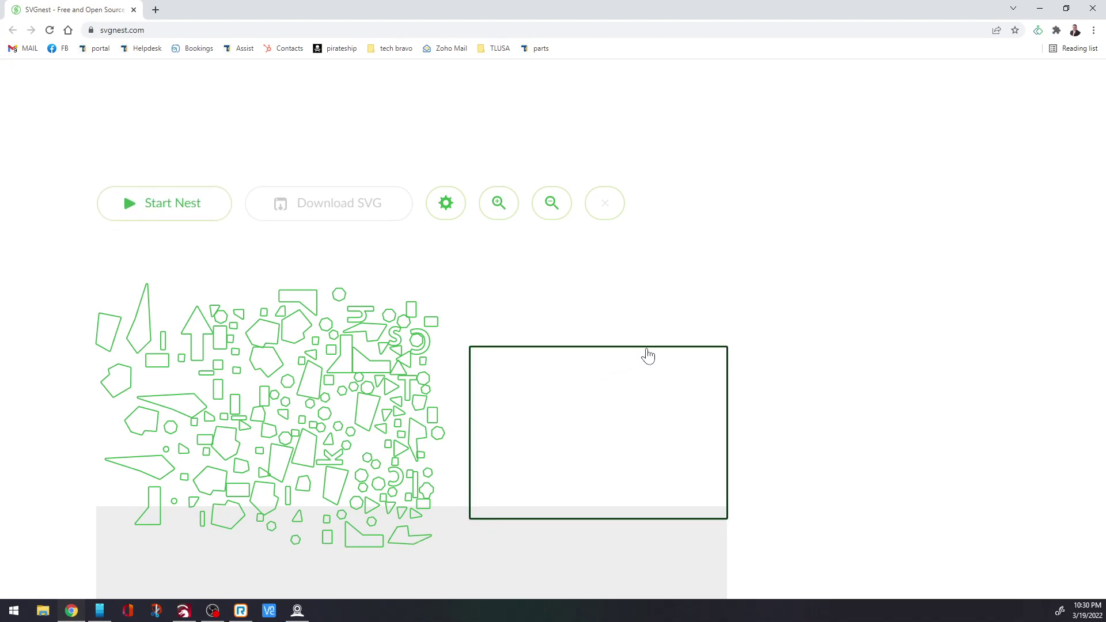
{"action": "left_click", "coordinate": [162, 209]}
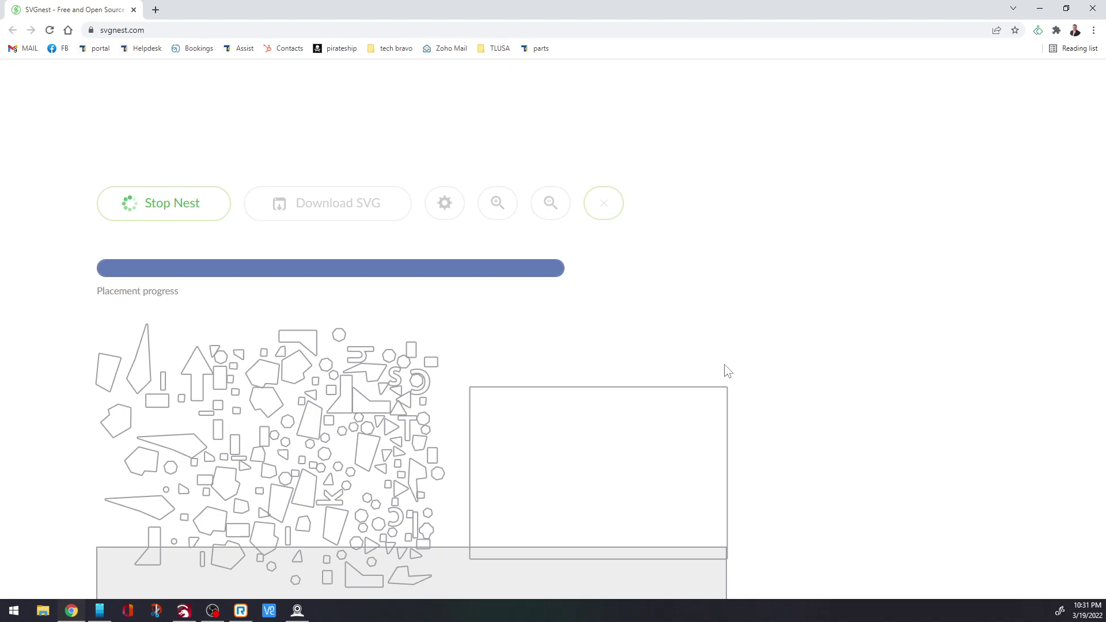
Step: Watch the nest run for 5 iterations, then stop it at 154/154 parts and 61% utilisation
{"action": "scroll", "coordinate": [763, 366], "scroll_direction": "down", "scroll_amount": 2}
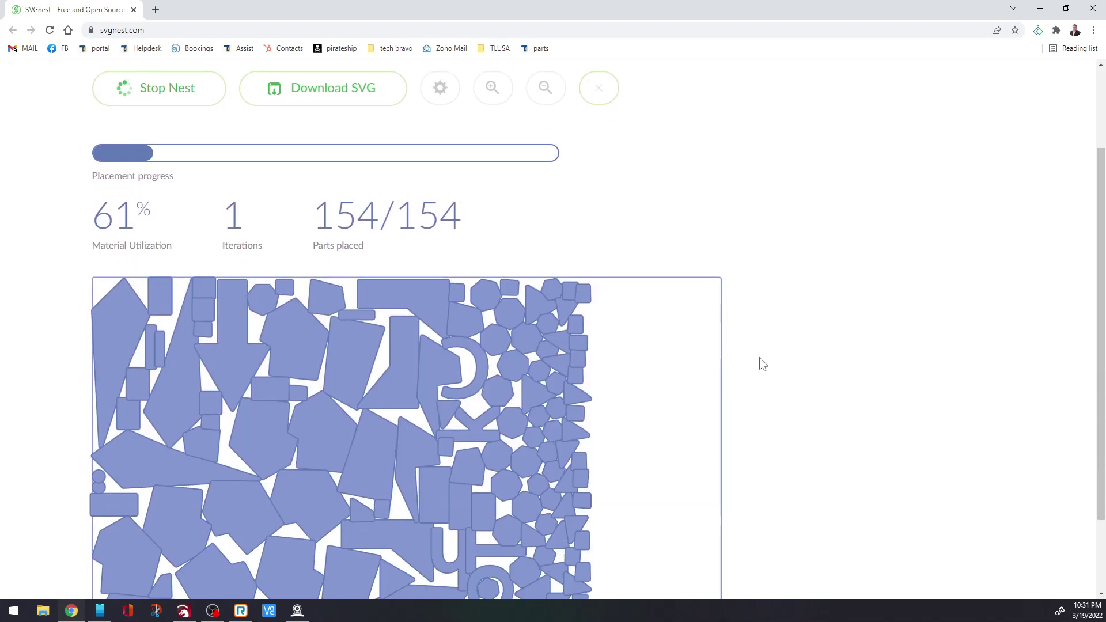
{"action": "scroll", "coordinate": [763, 366], "scroll_direction": "down", "scroll_amount": 2}
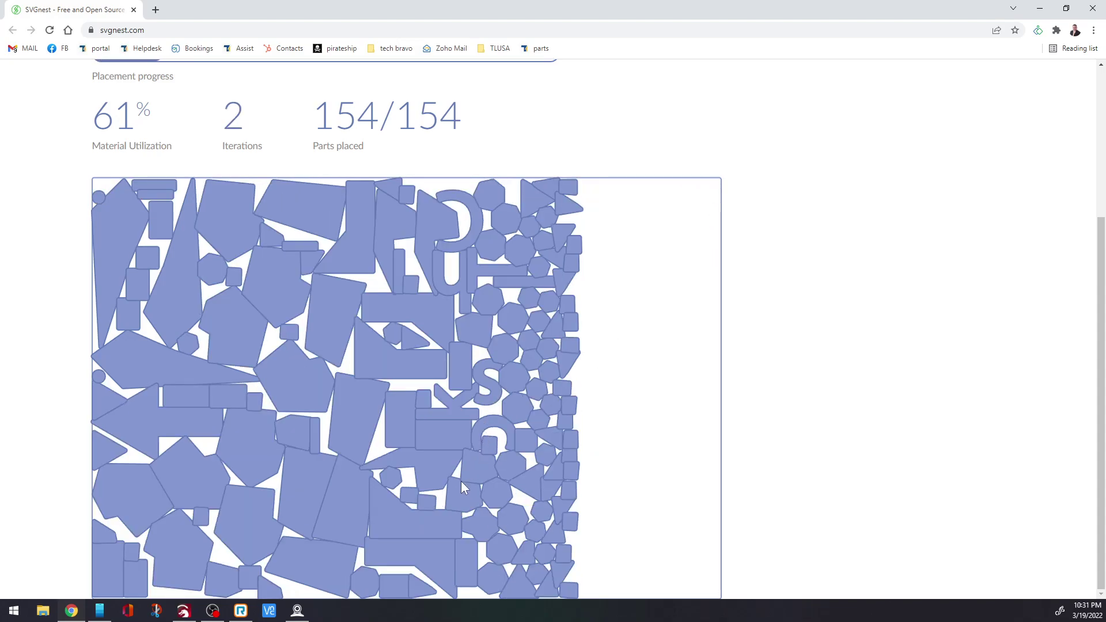
{"action": "scroll", "coordinate": [464, 488], "scroll_direction": "up", "scroll_amount": 3}
{"action": "scroll", "coordinate": [480, 499], "scroll_direction": "down", "scroll_amount": 3}
{"action": "scroll", "coordinate": [245, 161], "scroll_direction": "up", "scroll_amount": 3}
{"action": "scroll", "coordinate": [691, 261], "scroll_direction": "down", "scroll_amount": 3}
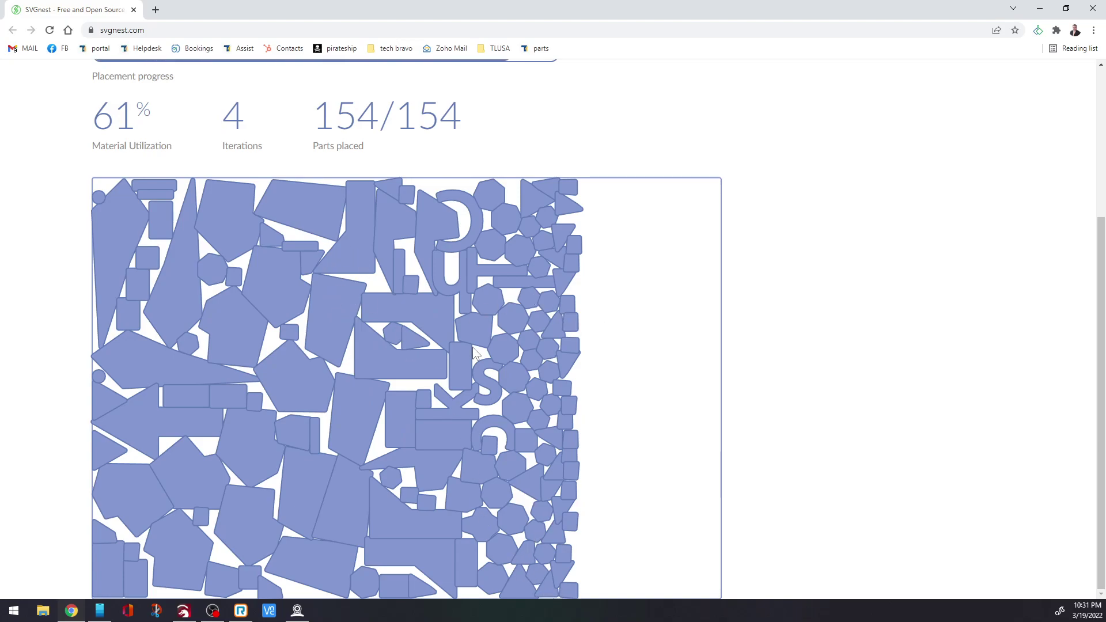
{"action": "scroll", "coordinate": [474, 353], "scroll_direction": "up", "scroll_amount": 4}
{"action": "scroll", "coordinate": [644, 346], "scroll_direction": "down", "scroll_amount": 4}
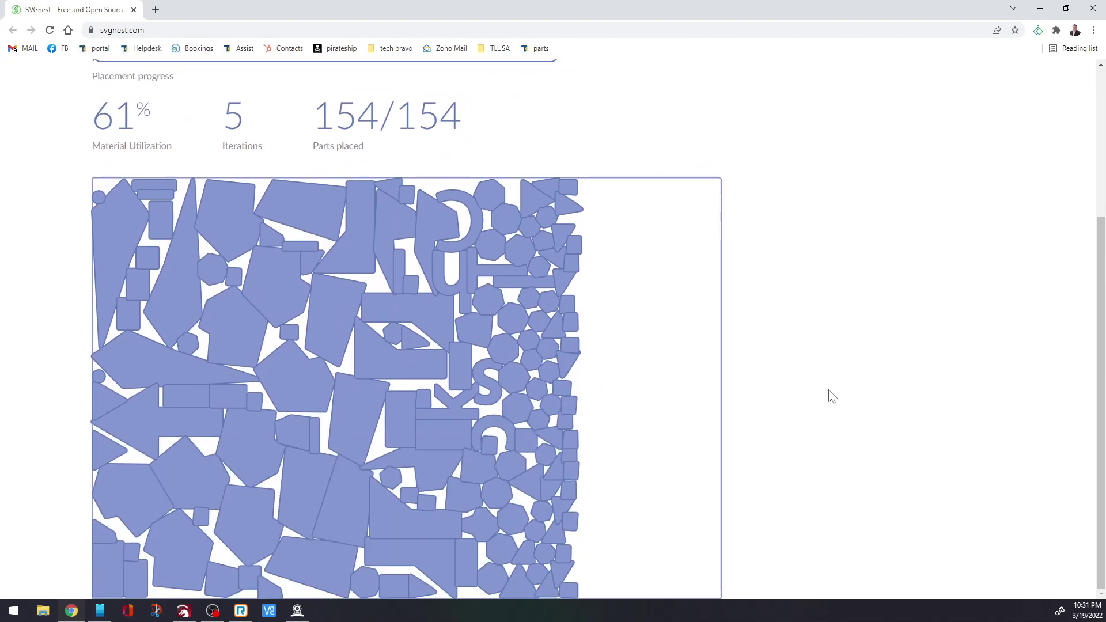
{"action": "scroll", "coordinate": [821, 390], "scroll_direction": "up", "scroll_amount": 4}
{"action": "left_click", "coordinate": [168, 209]}
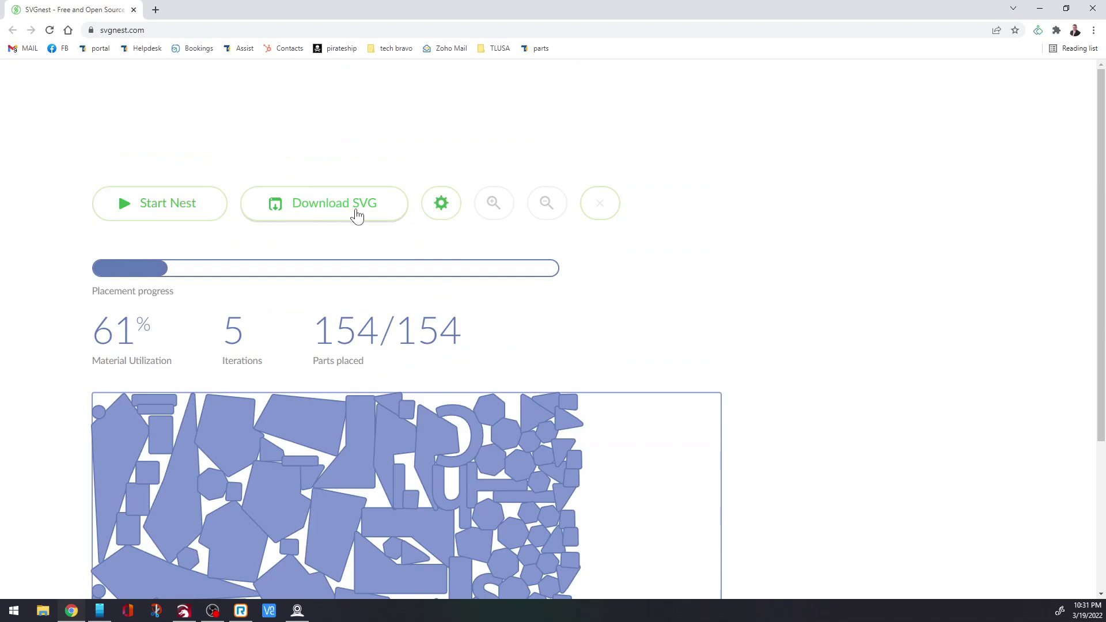
Step: Download the nested layout as SVGnest-output.svg
{"action": "left_click", "coordinate": [306, 212]}
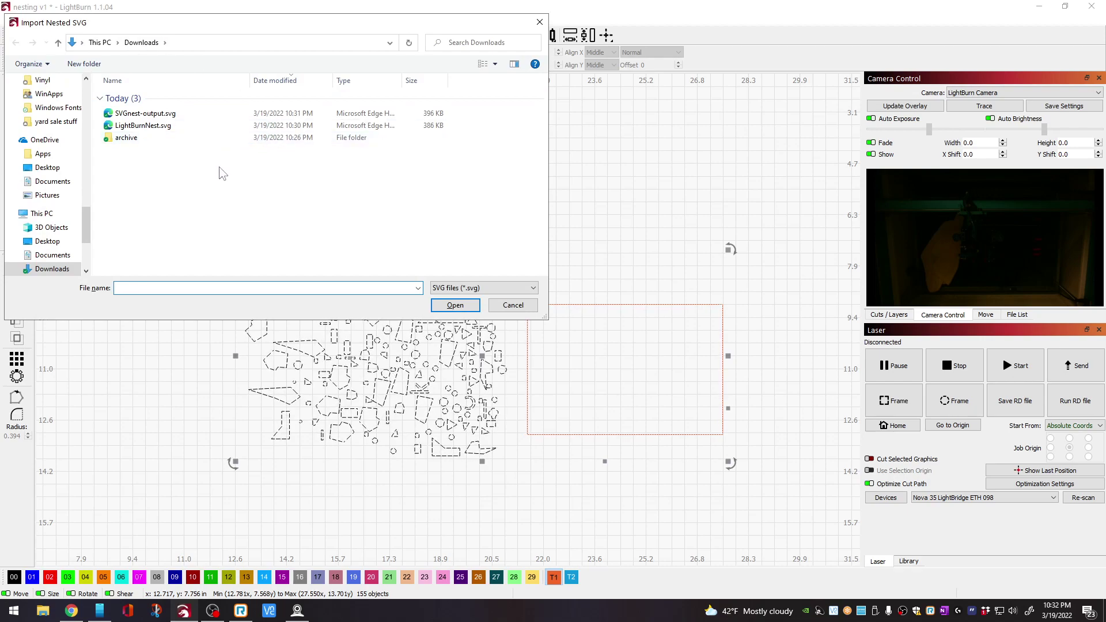
Step: Import SVGnest-output.svg from Downloads into LightBurn as the nested layout
{"action": "left_click", "coordinate": [154, 115]}
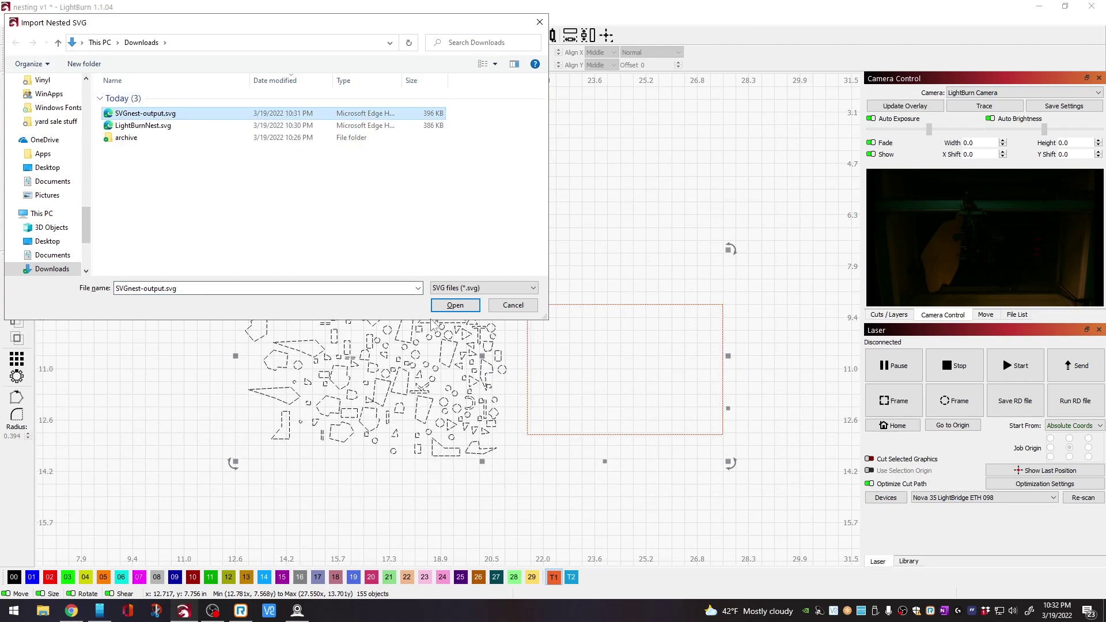
{"action": "left_click", "coordinate": [448, 307]}
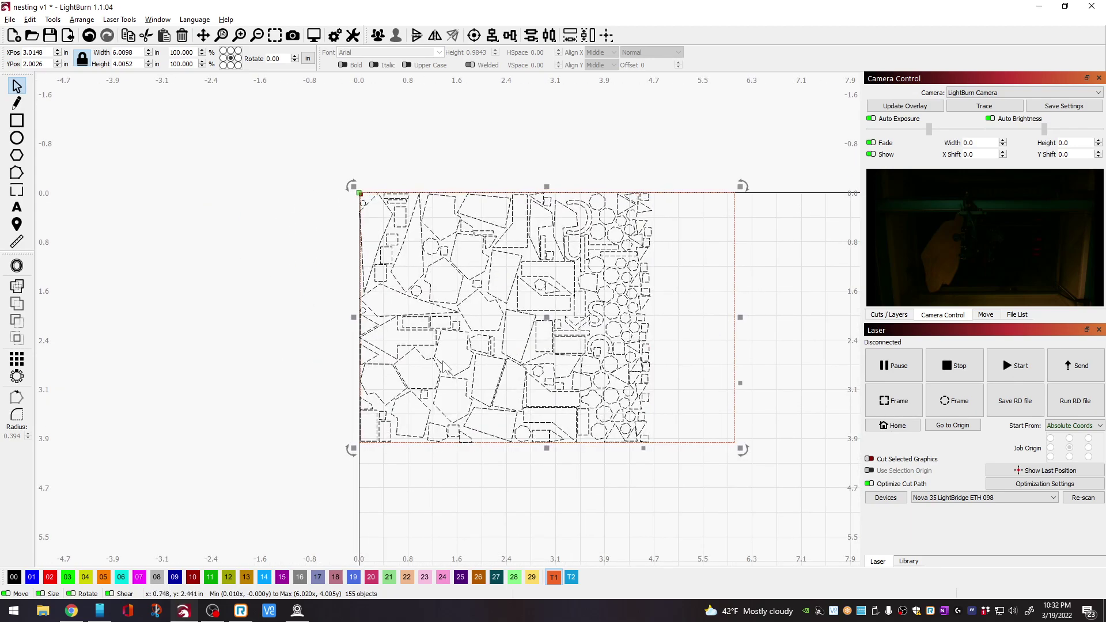
{"action": "left_click", "coordinate": [530, 458]}
{"action": "scroll", "coordinate": [546, 455], "scroll_direction": "up", "scroll_amount": 3}
{"action": "scroll", "coordinate": [543, 425], "scroll_direction": "down", "scroll_amount": 3}
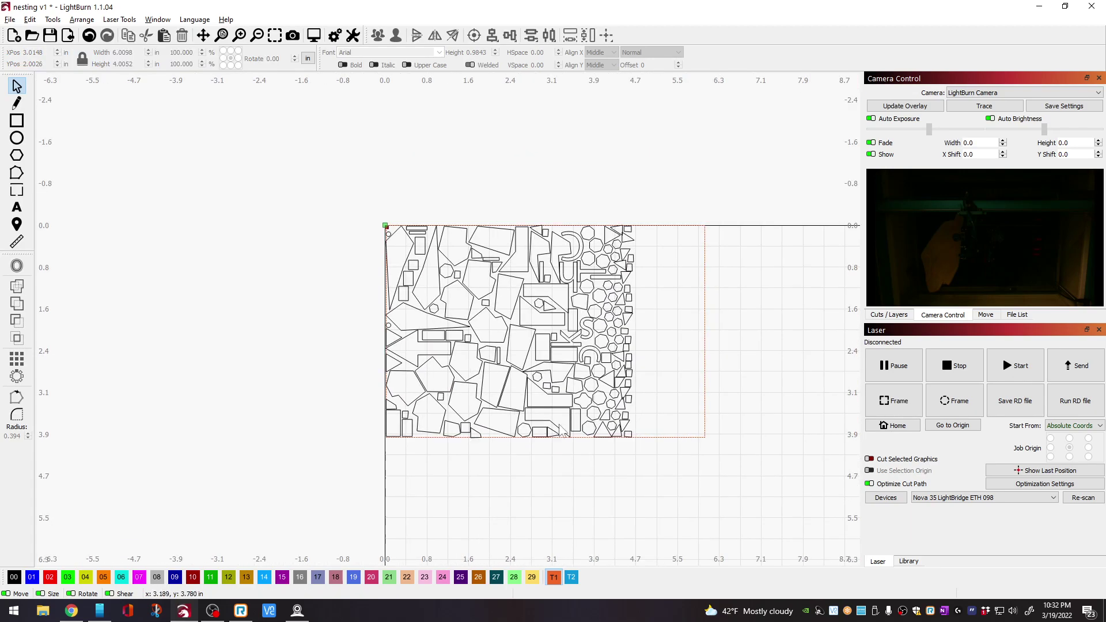
{"action": "left_click", "coordinate": [675, 436]}
{"action": "left_click", "coordinate": [604, 492]}
{"action": "scroll", "coordinate": [642, 490], "scroll_direction": "down", "scroll_amount": 5}
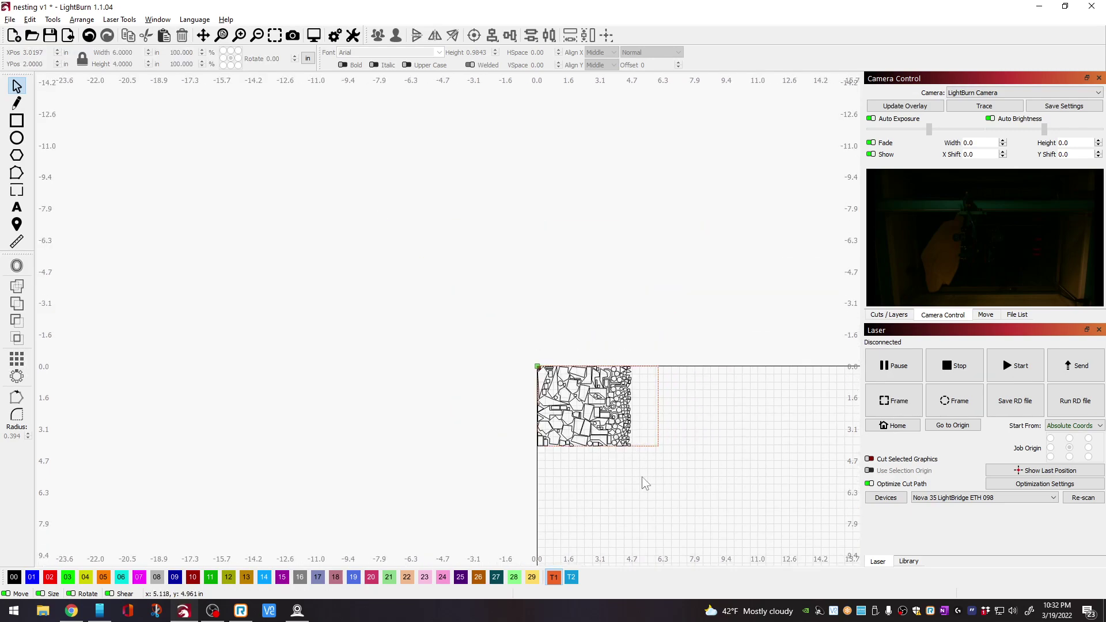
{"action": "scroll", "coordinate": [651, 513], "scroll_direction": "up", "scroll_amount": 4}
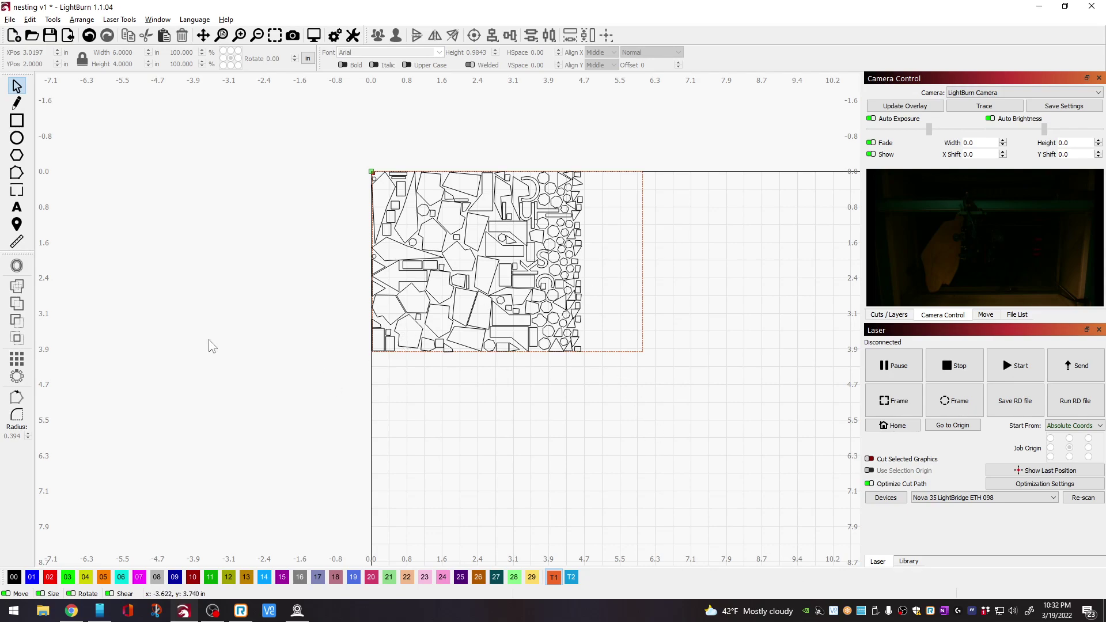
{"action": "scroll", "coordinate": [617, 344], "scroll_direction": "up", "scroll_amount": 3}
{"action": "scroll", "coordinate": [601, 368], "scroll_direction": "down", "scroll_amount": 4}
{"action": "scroll", "coordinate": [614, 247], "scroll_direction": "up", "scroll_amount": 2}
{"action": "scroll", "coordinate": [639, 485], "scroll_direction": "up", "scroll_amount": 2}
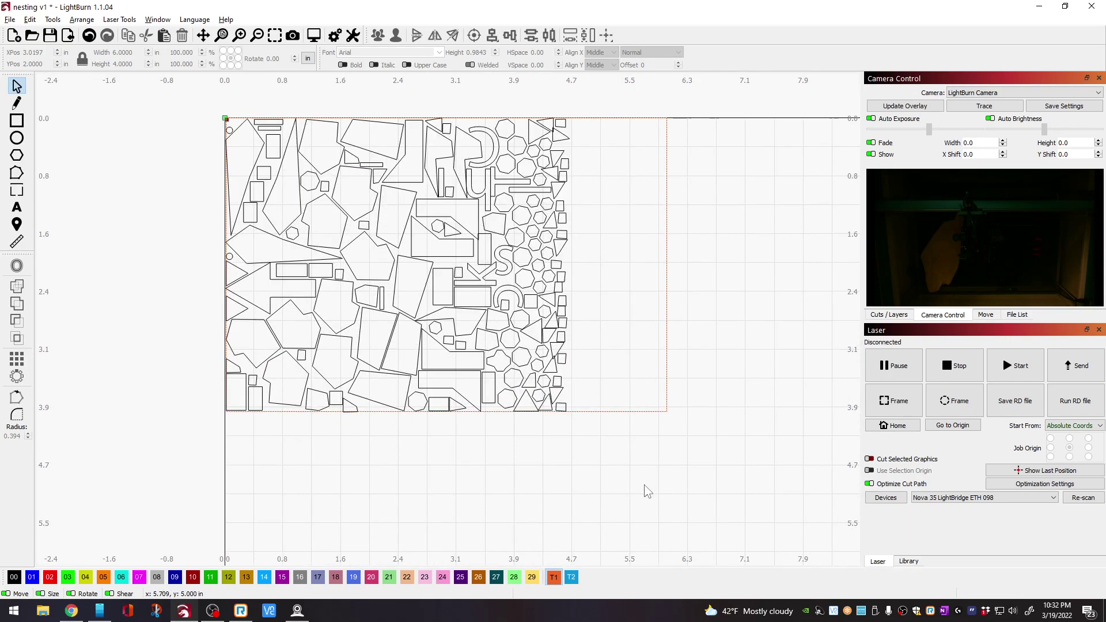
{"action": "scroll", "coordinate": [644, 490], "scroll_direction": "down", "scroll_amount": 2}
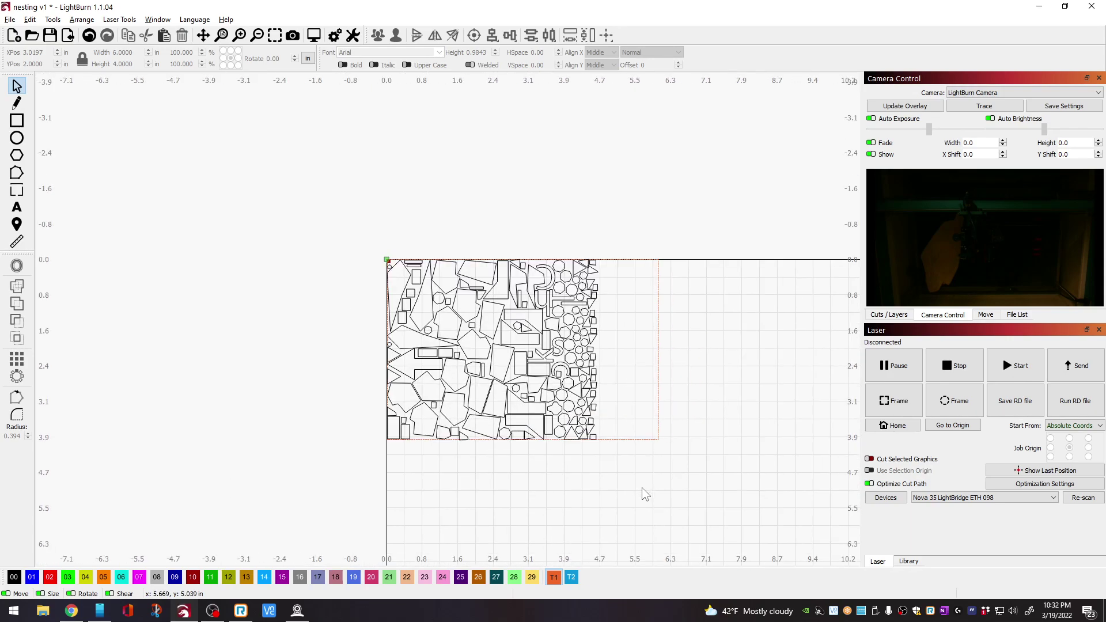